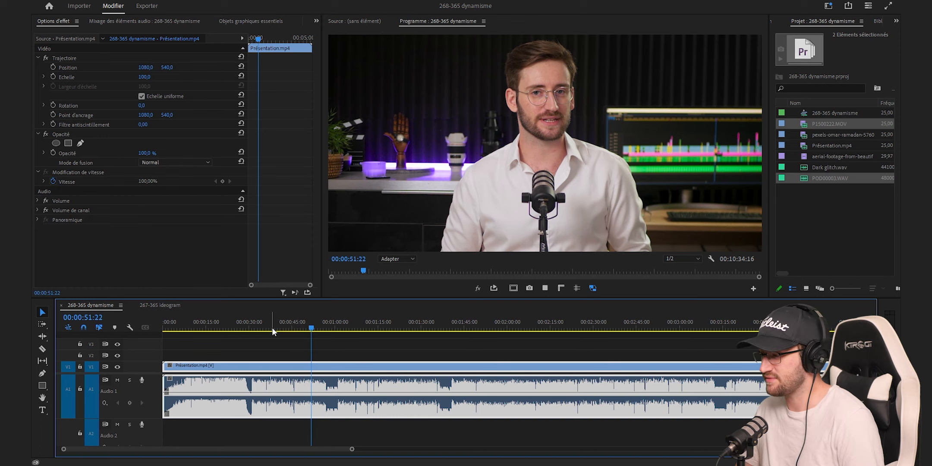
key("space")
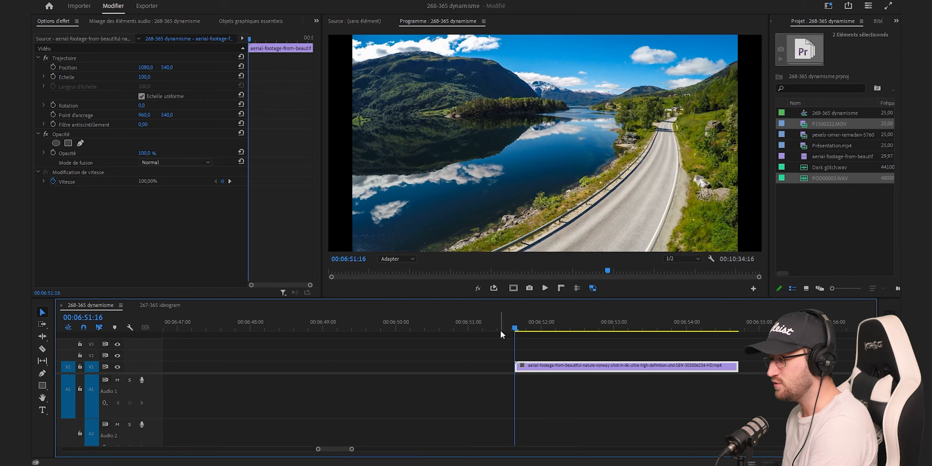
Step: At 00:06:52:01, move the aerial clip's anchor point onto the road, to about 1554.7, 563.7
mouse_move(542, 328)
left_mouse_down()
mouse_move(556, 329)
mouse_move(546, 328)
left_mouse_up()
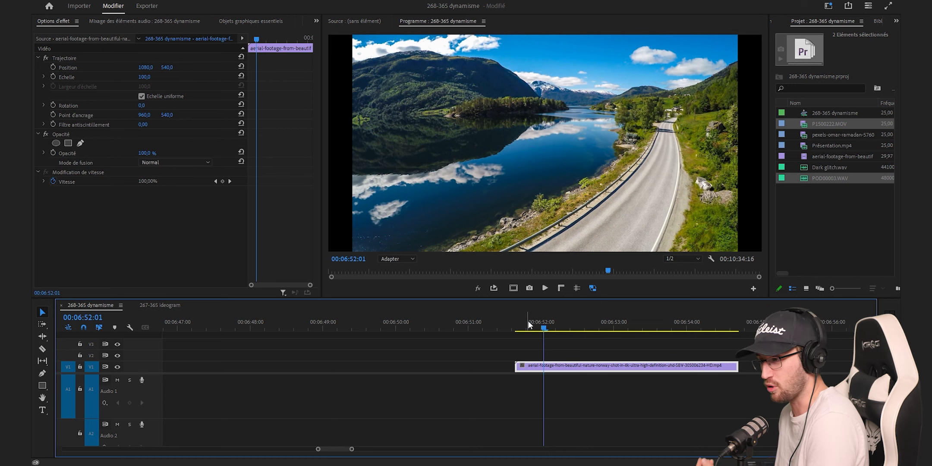
left_click(68, 57)
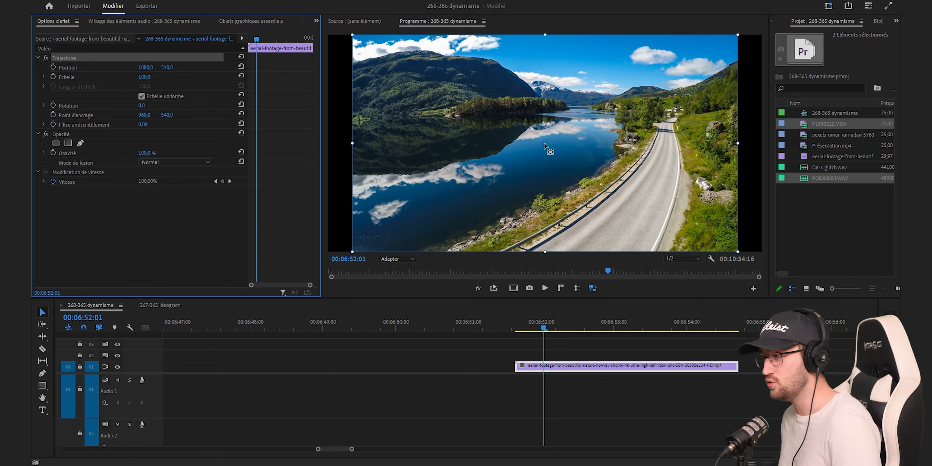
left_click_drag(544, 146, 664, 148)
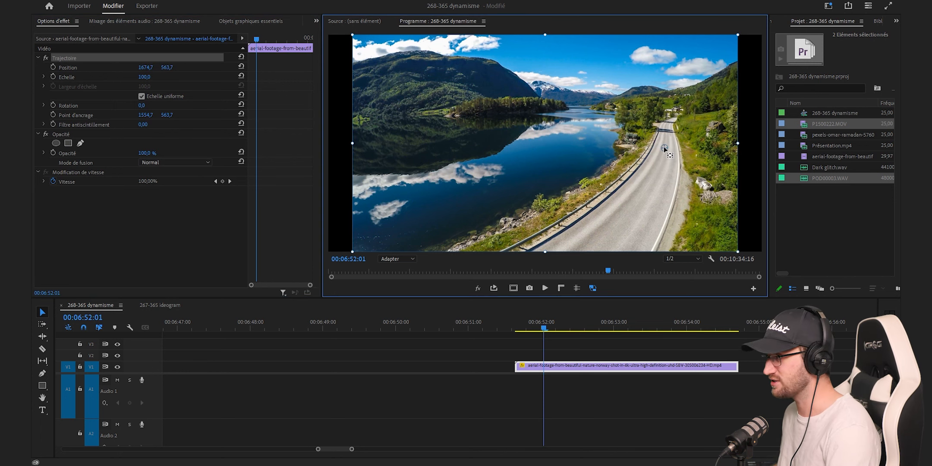
Step: Keyframe the aerial clip's Echelle from 100 at 00:06:52:01 to 120 at 00:06:52:03, and play the zoom from the clip's start
left_click(53, 77)
key("Right")
key("Right")
left_click(147, 77)
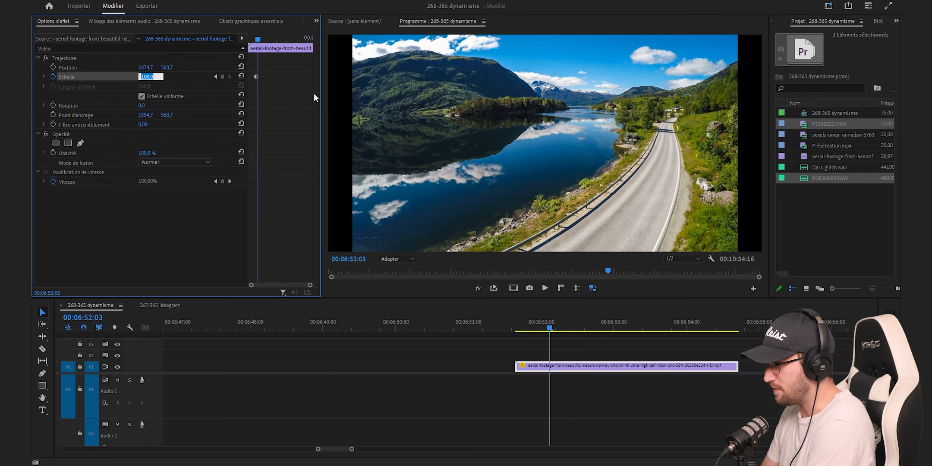
type("120")
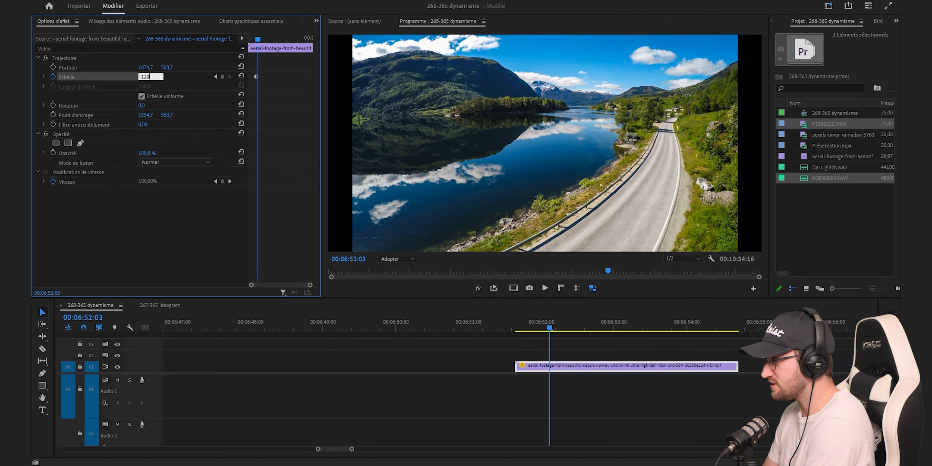
key("Return")
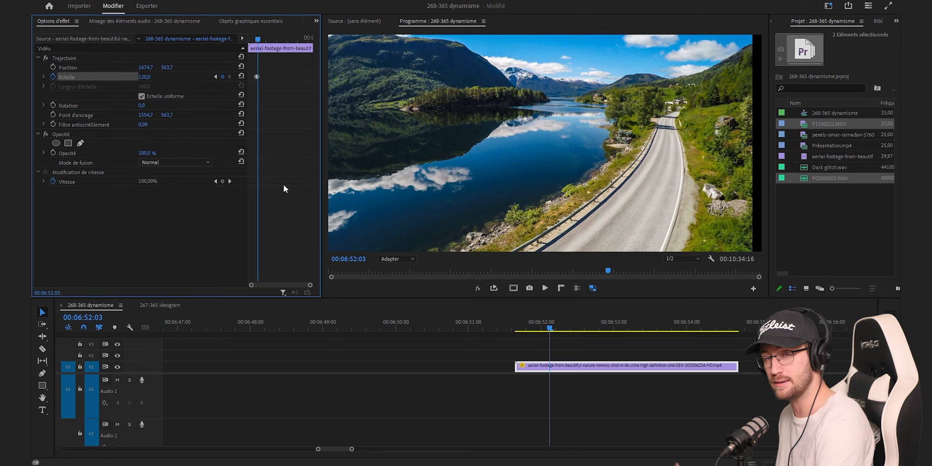
key("Up")
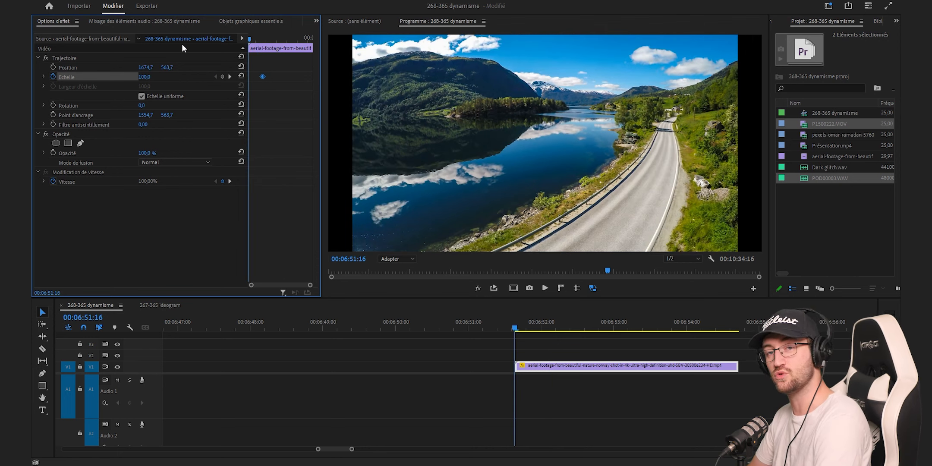
key("space")
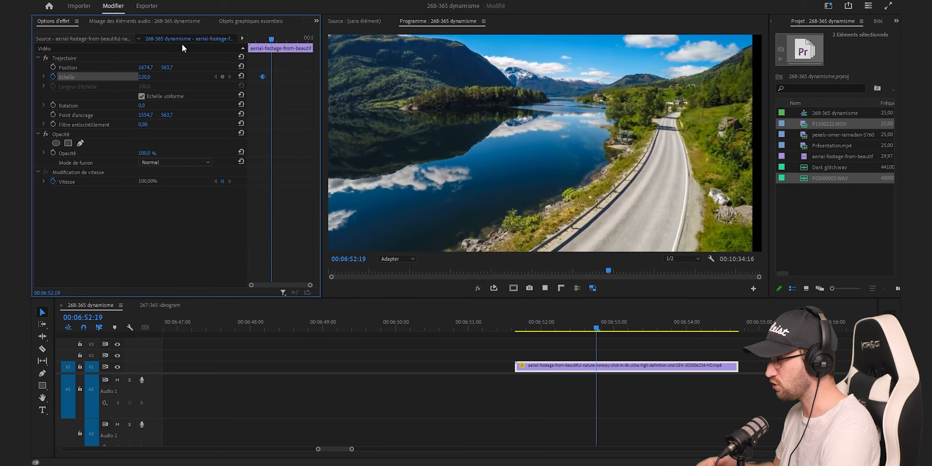
key("space")
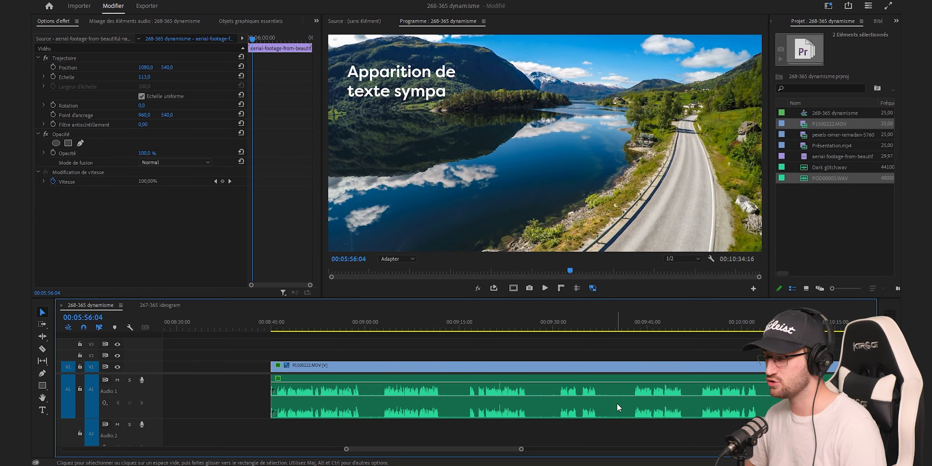
Step: Cut out the silent section of about five seconds after the first speech passage in P1500222.MOV and close the gap
key("=")
key("c")
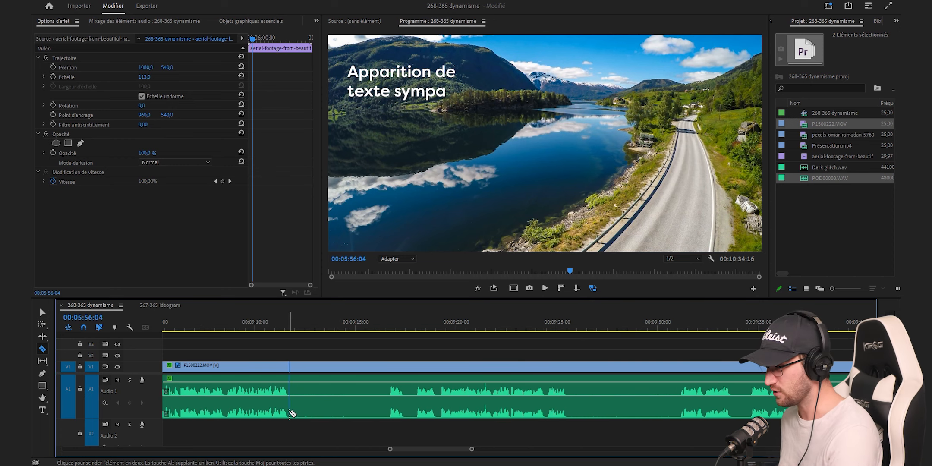
left_click(290, 413)
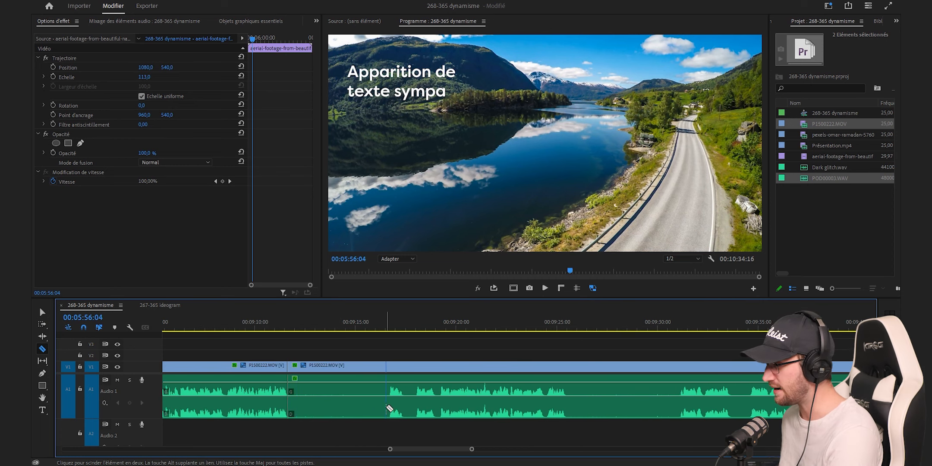
left_click(391, 408)
key("v")
left_click(353, 395)
key("Delete")
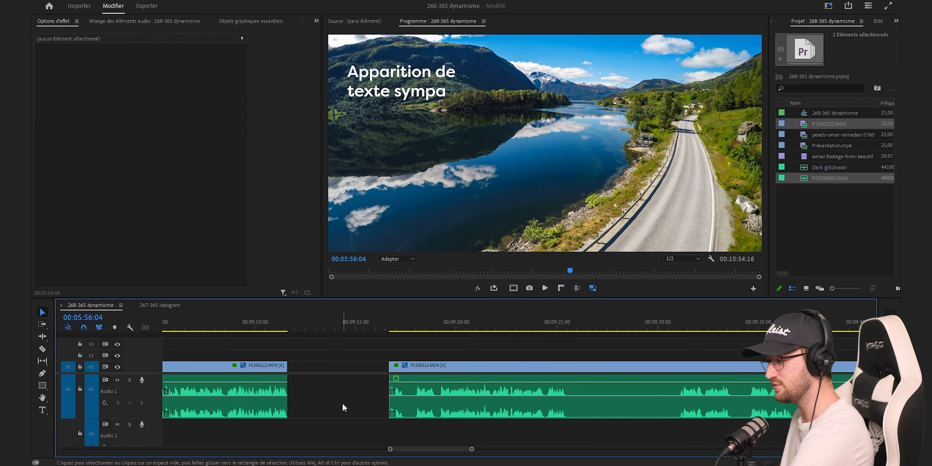
left_click(342, 403)
key("Delete")
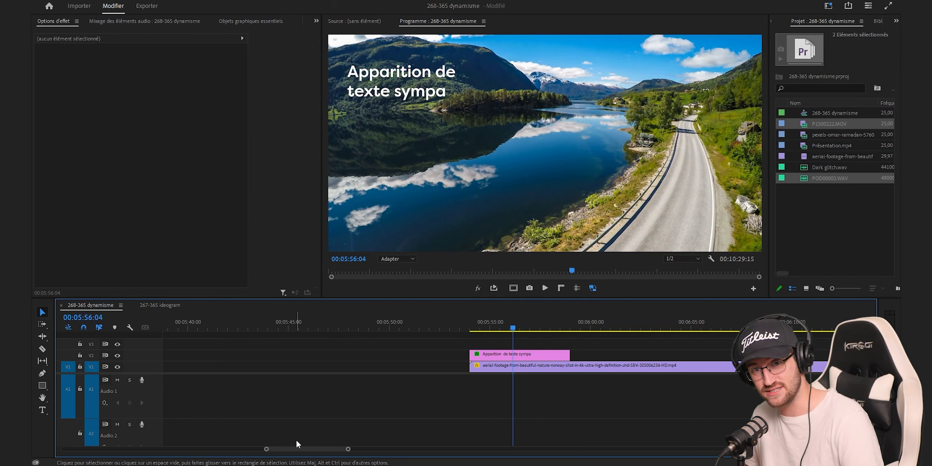
Step: Search the effects for "trans" and apply the Déformation effect Transformation to the "Apparition de texte sympa" title clip
left_click(594, 327)
left_click(528, 327)
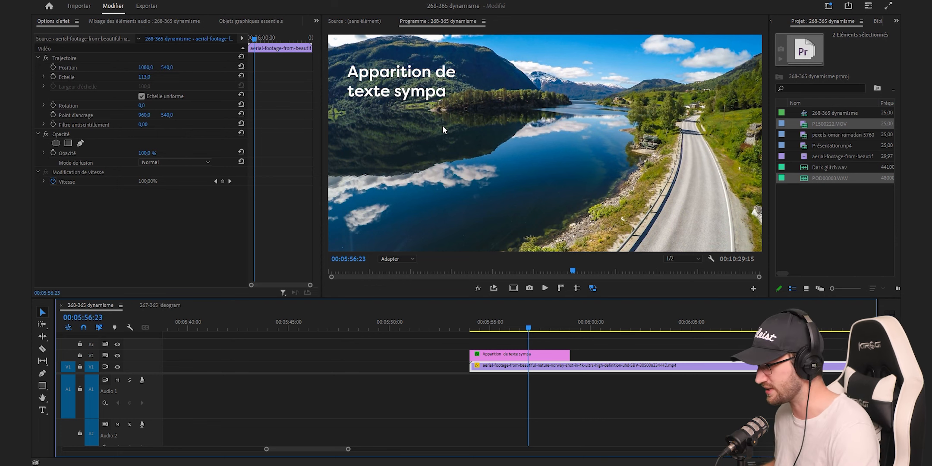
scroll(826, 24, "down", 3)
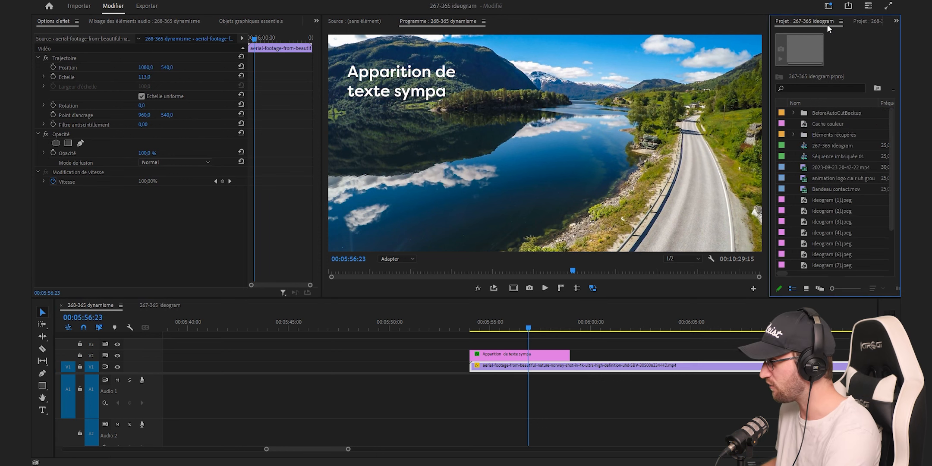
left_click(827, 31)
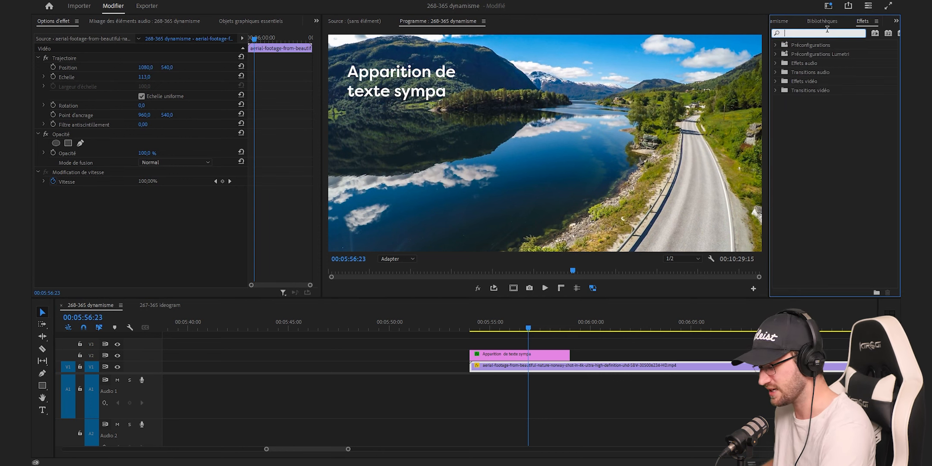
type("trans")
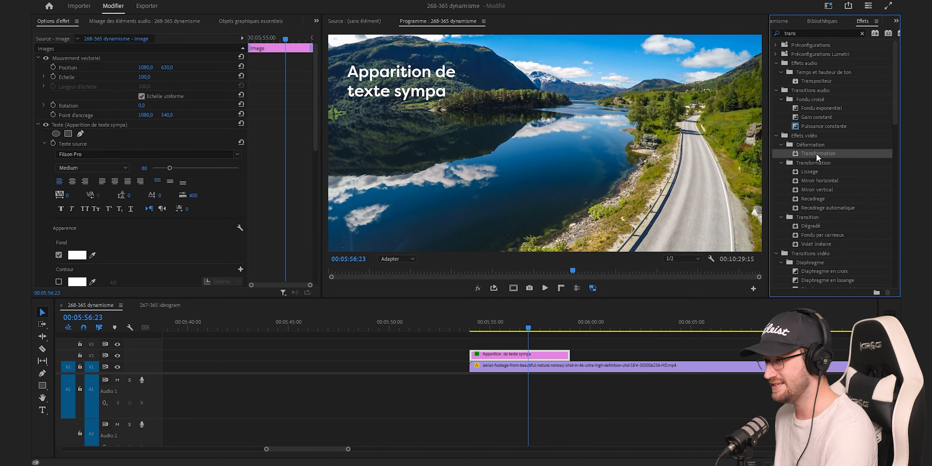
left_click_drag(816, 153, 527, 355)
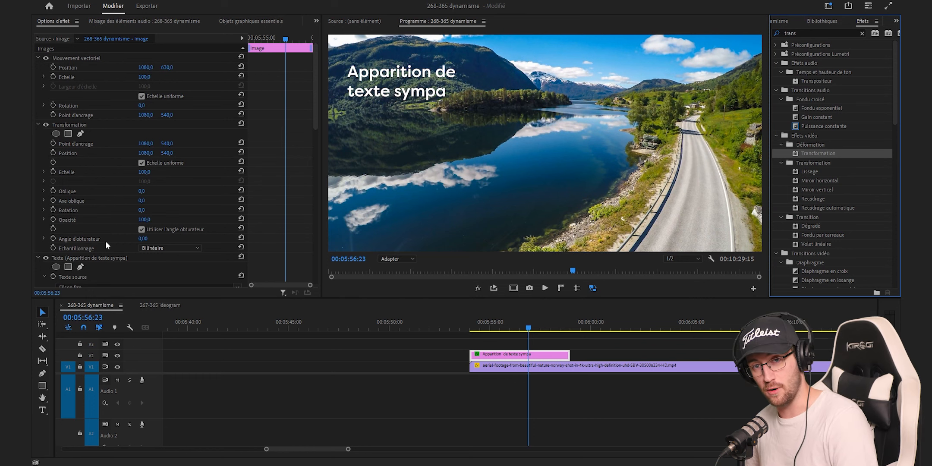
Step: Add Position keyframes to the title's Transformation effect at 00:05:54:00 and 00:05:54:15
left_click_drag(270, 38, 248, 47)
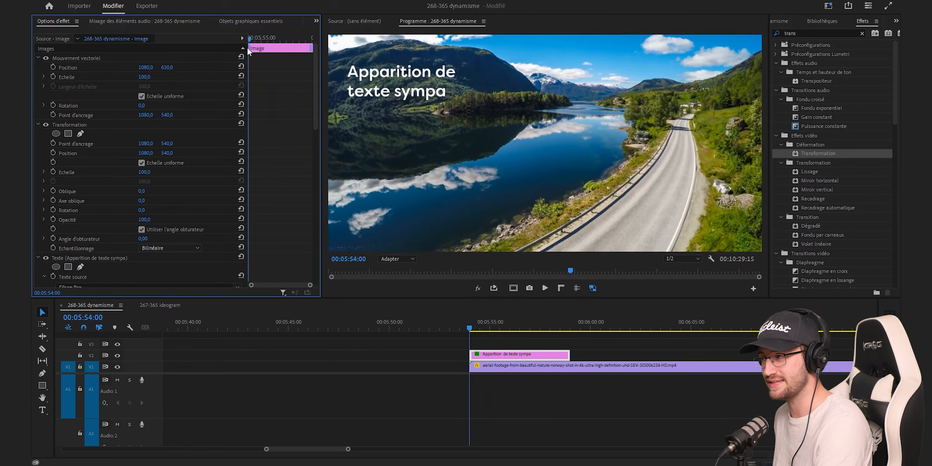
left_click(53, 152)
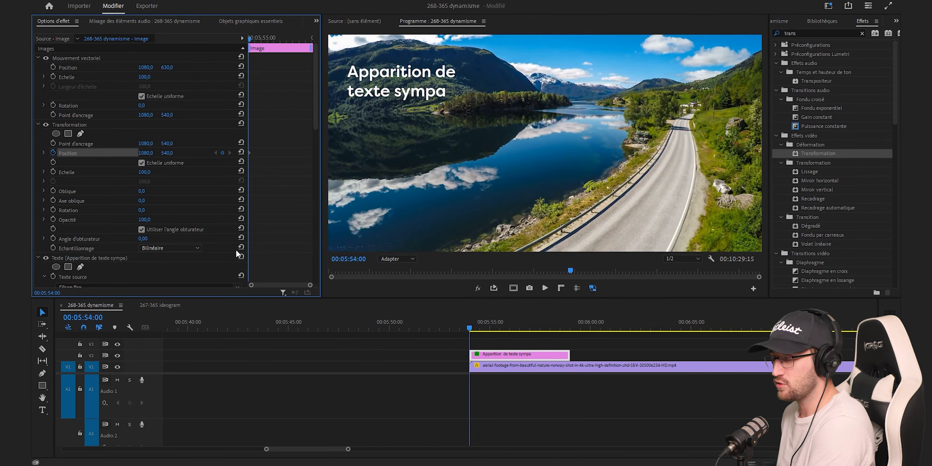
key("shift+Right")
key("shift+Right")
key("shift+Right")
left_click(222, 152)
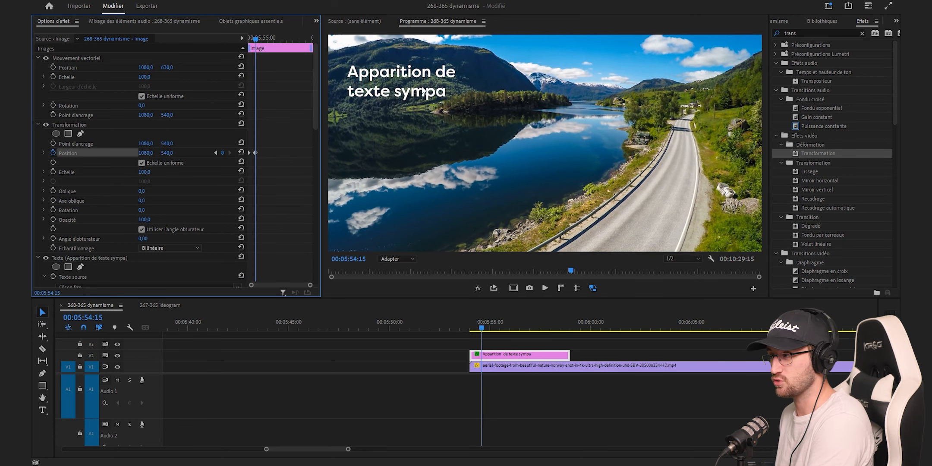
Step: Set the horizontal Position at the first Transformation keyframe to 408 so the title starts outside the frame
left_click(215, 152)
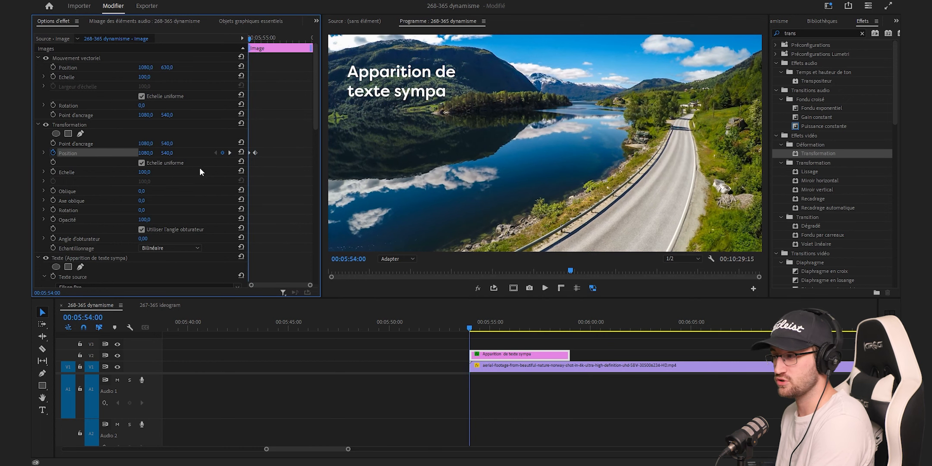
left_click_drag(146, 153, 34, 153)
mouse_move(251, 39)
left_mouse_down()
mouse_move(259, 42)
mouse_move(247, 42)
left_mouse_up()
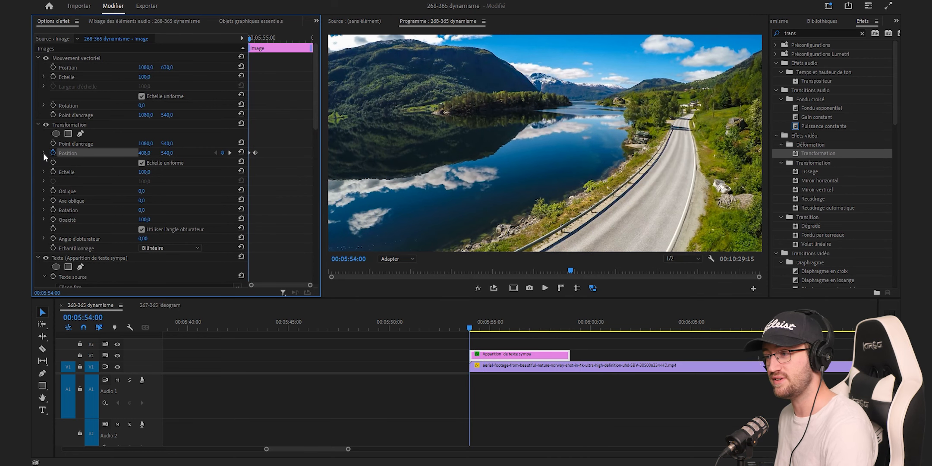
Step: Reshape the Position velocity curve to start fast and ease smoothly into the second keyframe, and preview the title's movement
left_click(43, 153)
scroll(272, 156, "up", 2)
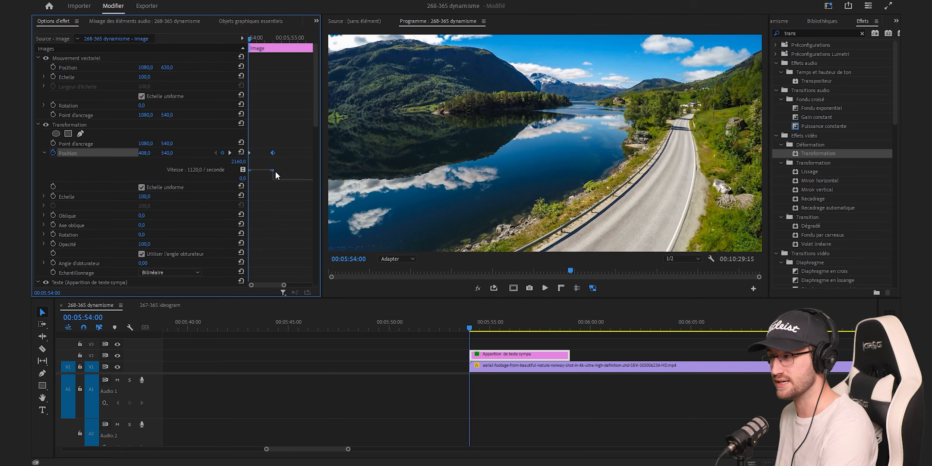
left_click_drag(273, 171, 254, 182)
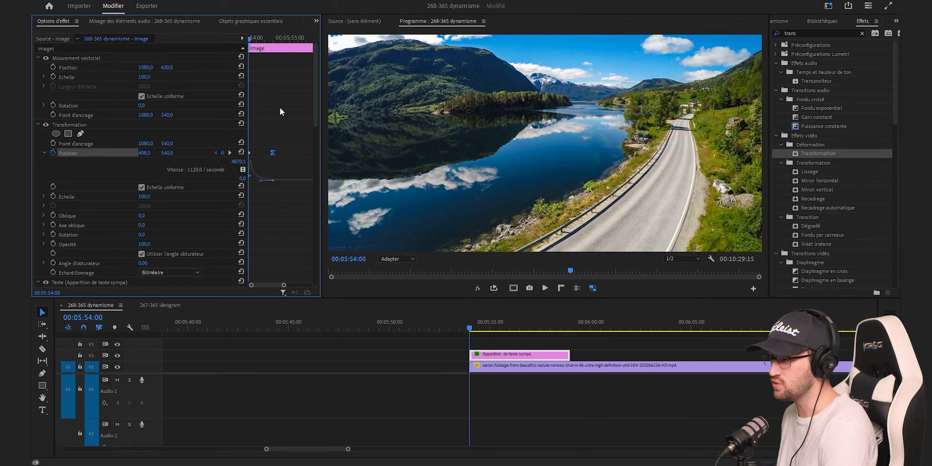
key("space")
left_click(252, 41)
left_click_drag(252, 44, 274, 49)
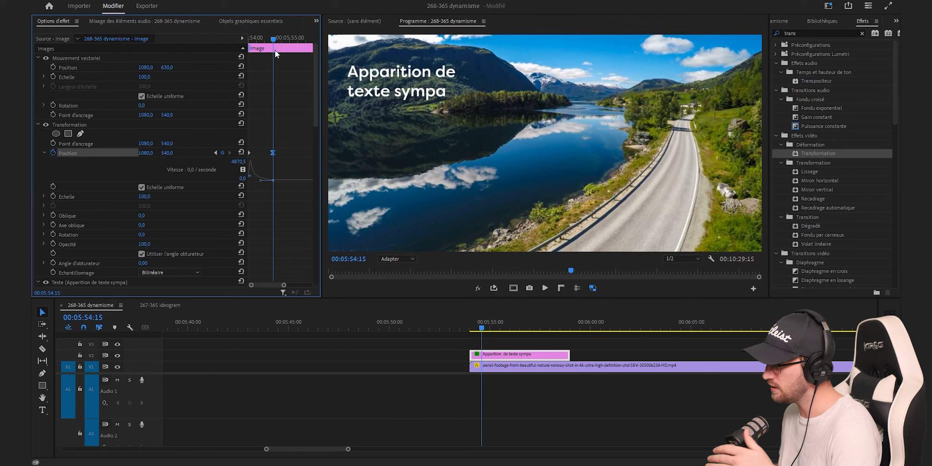
Step: At 00:05:54:05, set the Transformation effect's Angle d'obturateur to 180 and play back the title's motion blur
left_click_drag(275, 50, 256, 56)
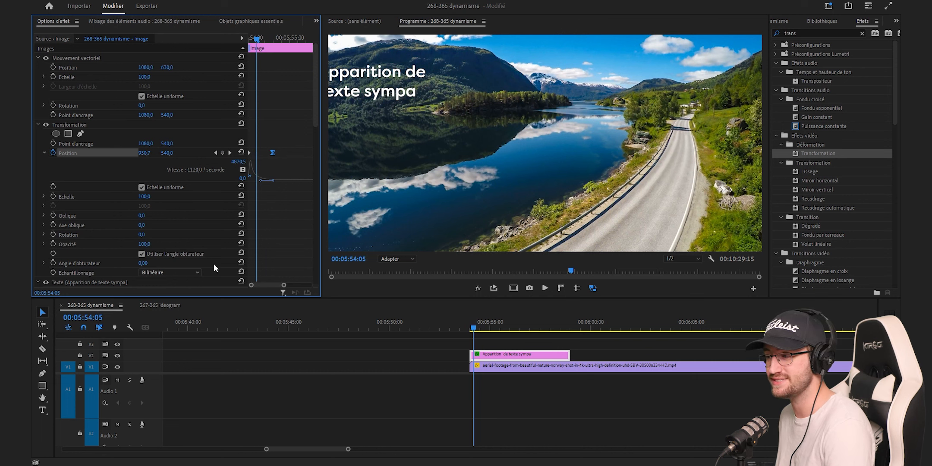
left_click(142, 263)
type("180")
key("Return")
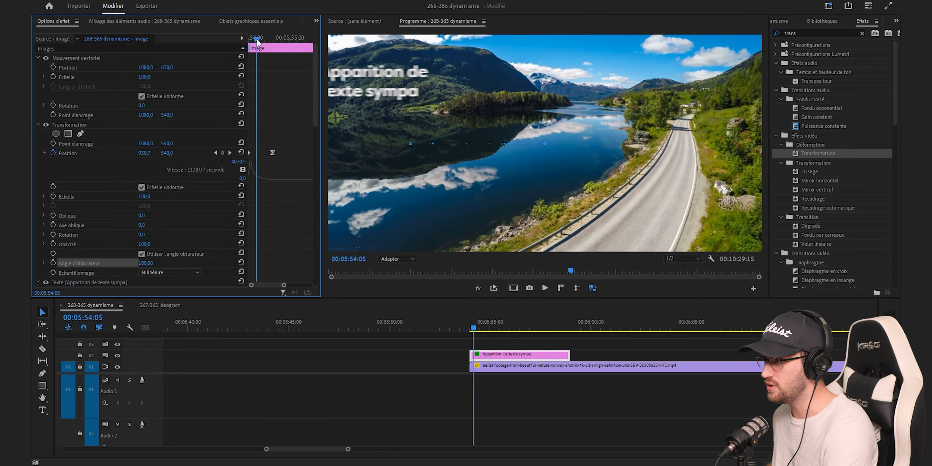
key("Left")
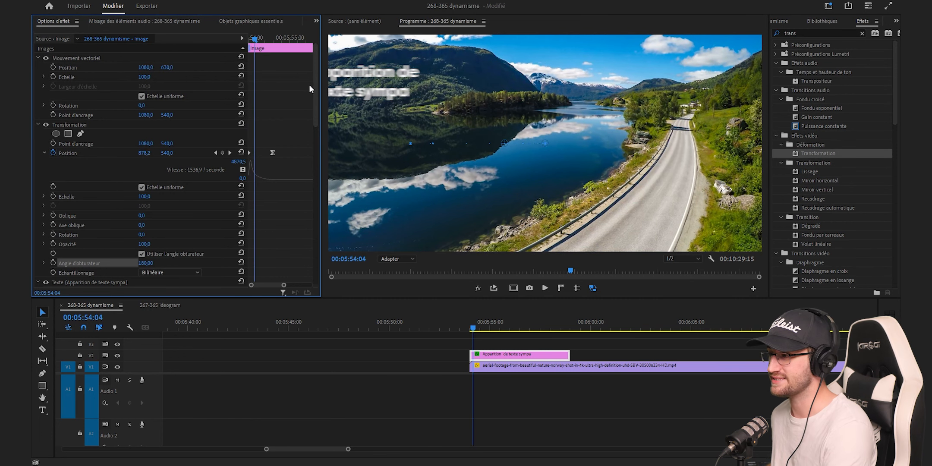
key("space")
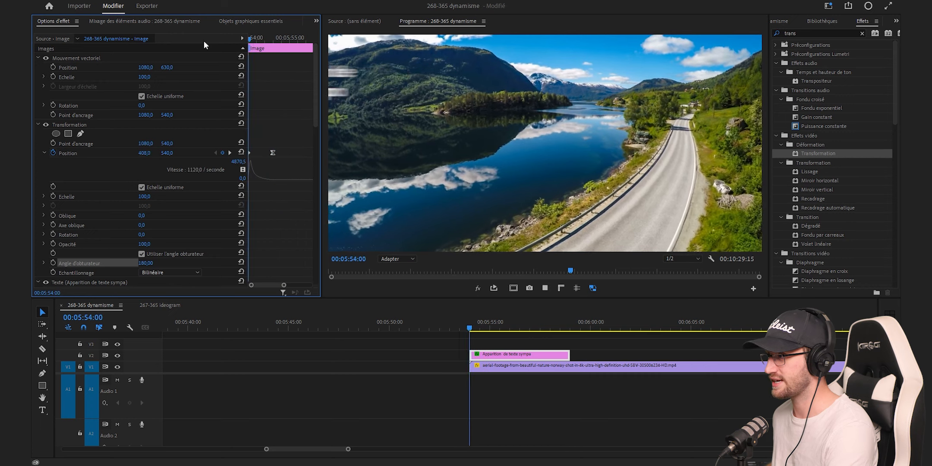
key("space")
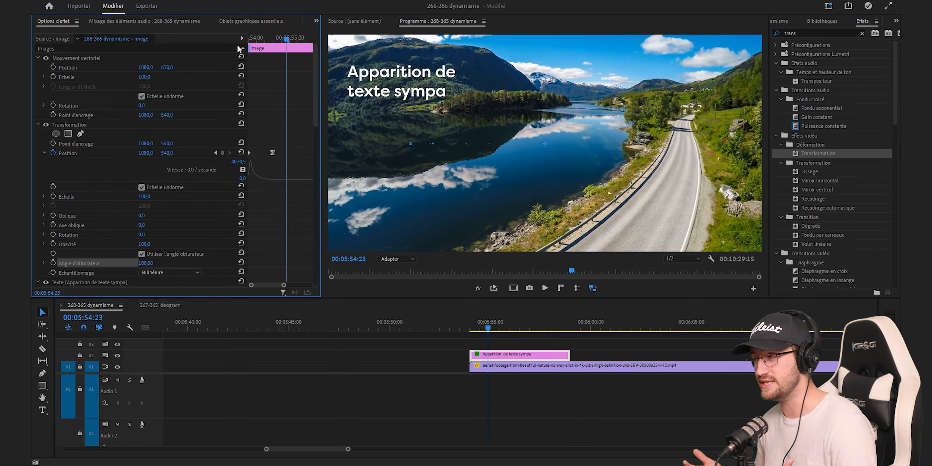